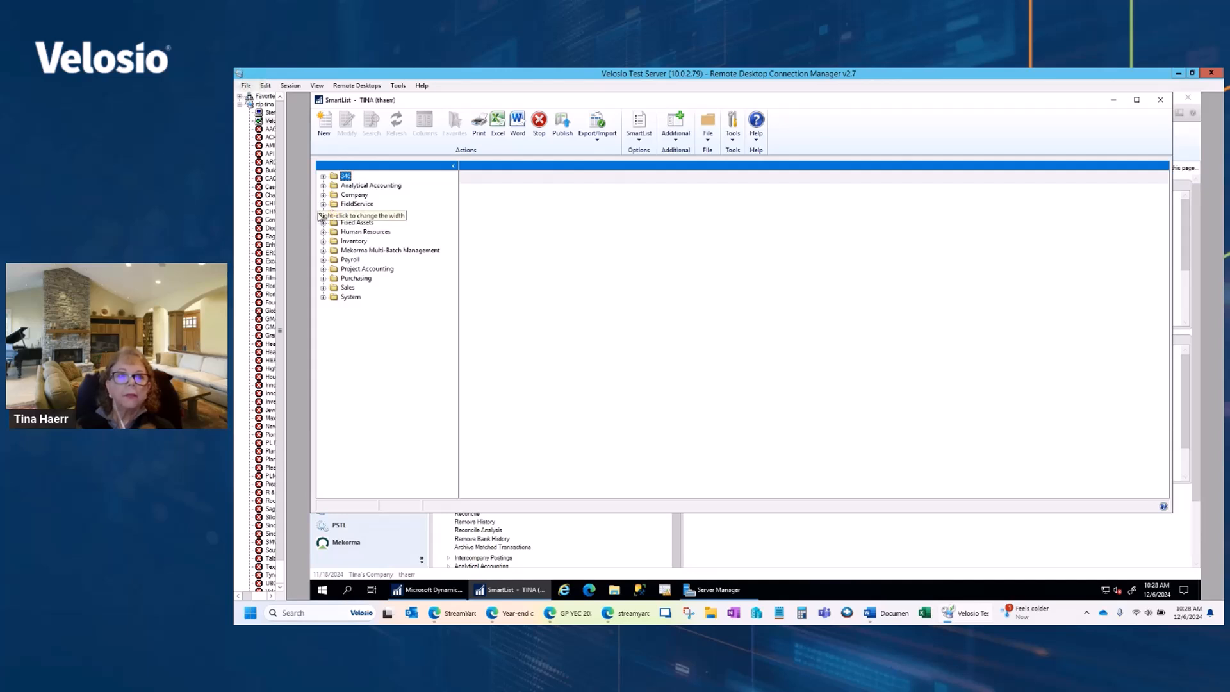
Step: List all financial accounts in SmartList with the default Accounts query to review their posting types, and minimize SmartList
{"action": "left_click", "coordinate": [323, 214]}
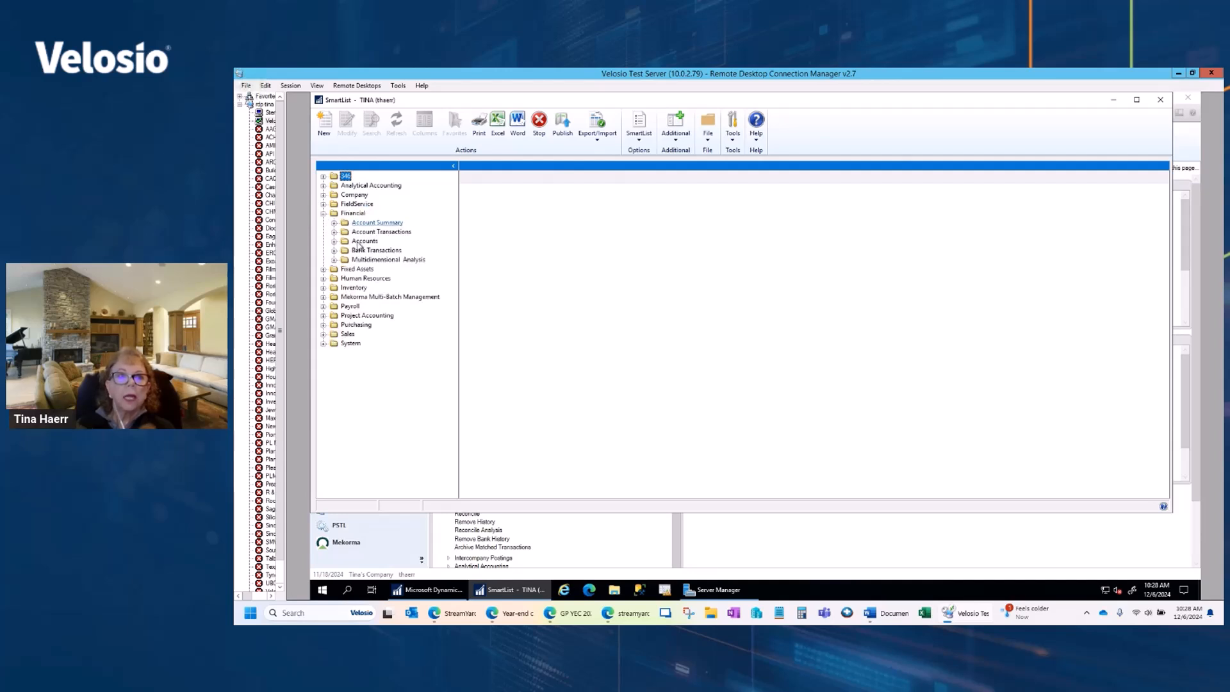
{"action": "left_click", "coordinate": [335, 242]}
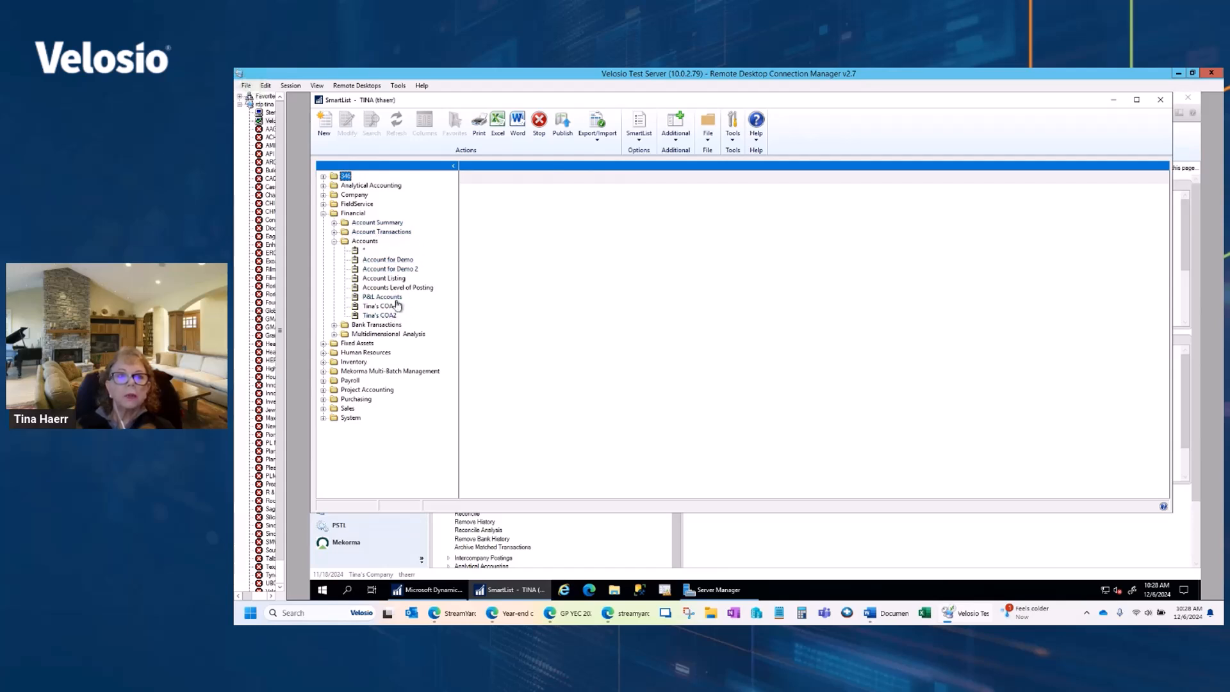
{"action": "left_click", "coordinate": [365, 251]}
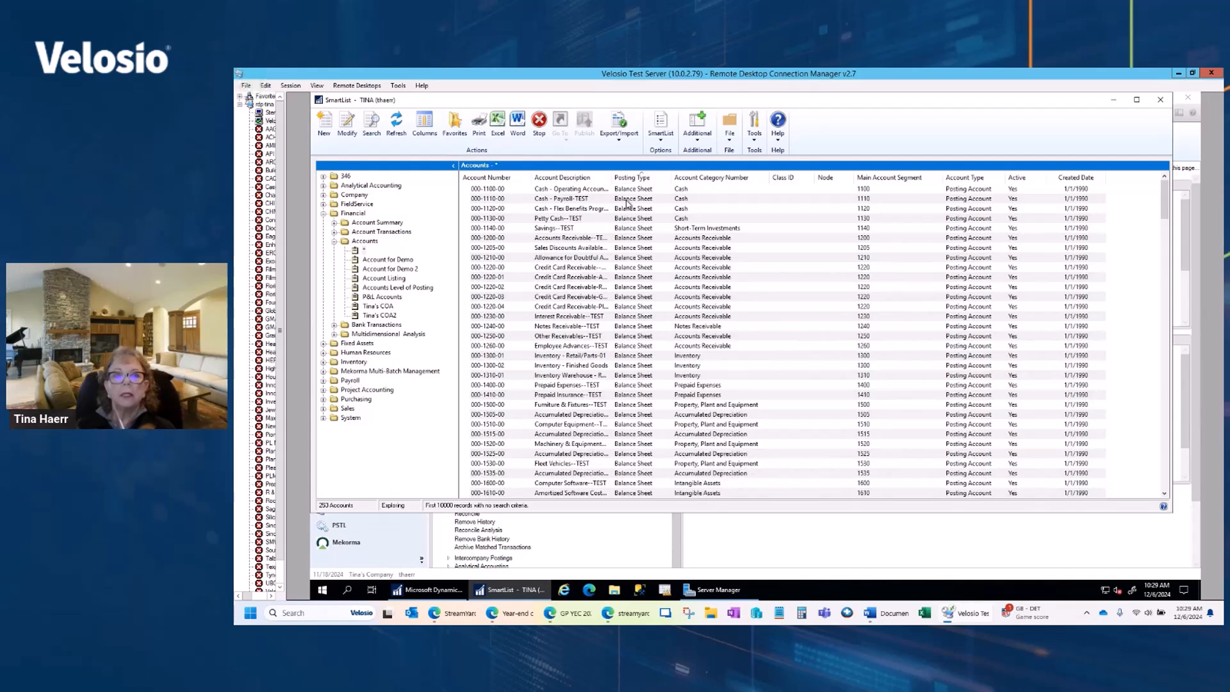
{"action": "double_click", "coordinate": [353, 241]}
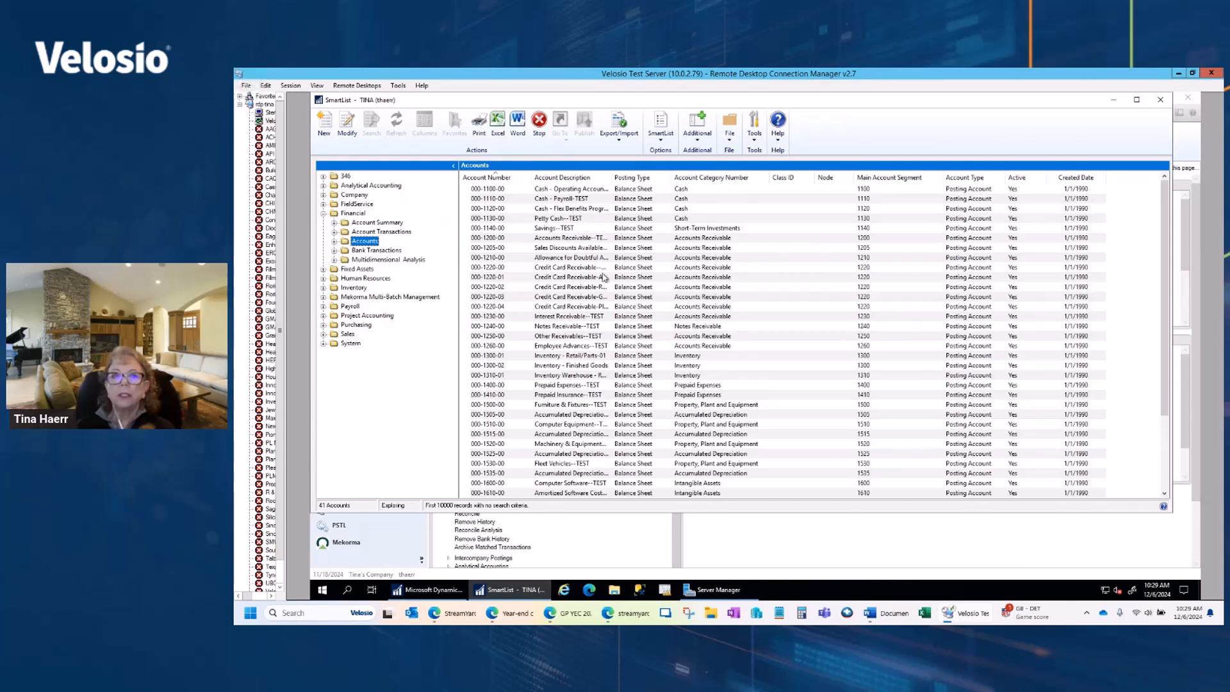
{"action": "left_click", "coordinate": [1113, 99]}
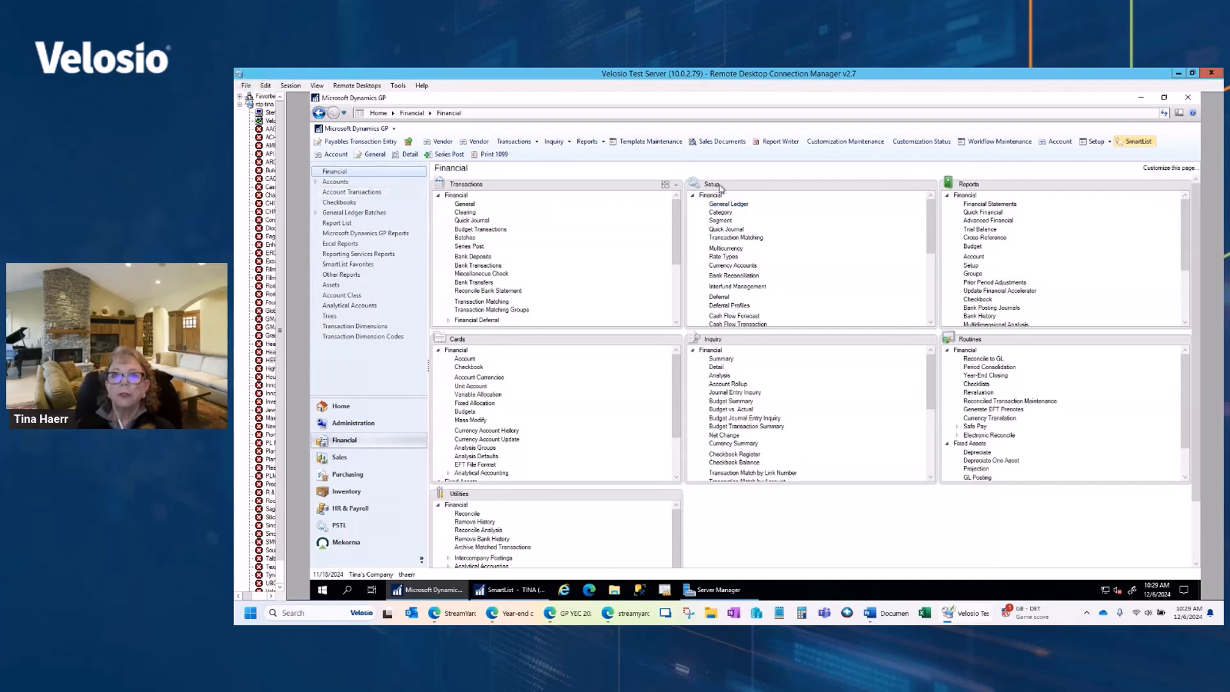
Step: Review the General Ledger Setup options for retained earnings and history, and close the setup window
{"action": "left_click", "coordinate": [720, 204]}
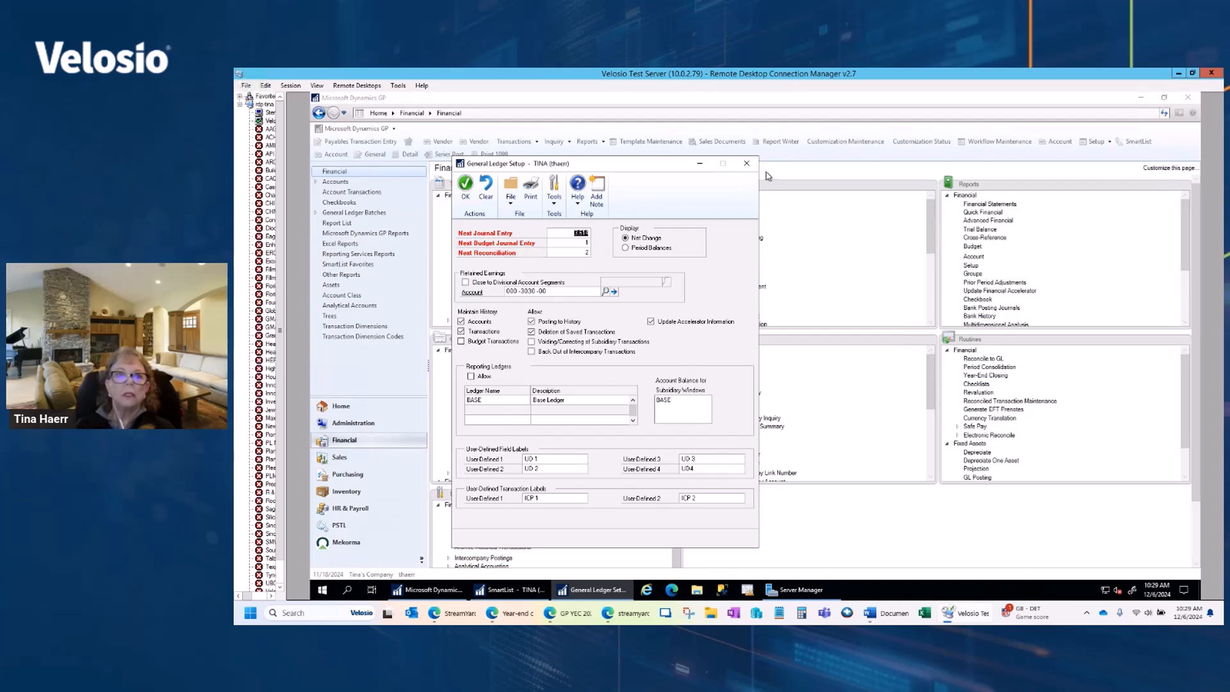
{"action": "left_click", "coordinate": [746, 164]}
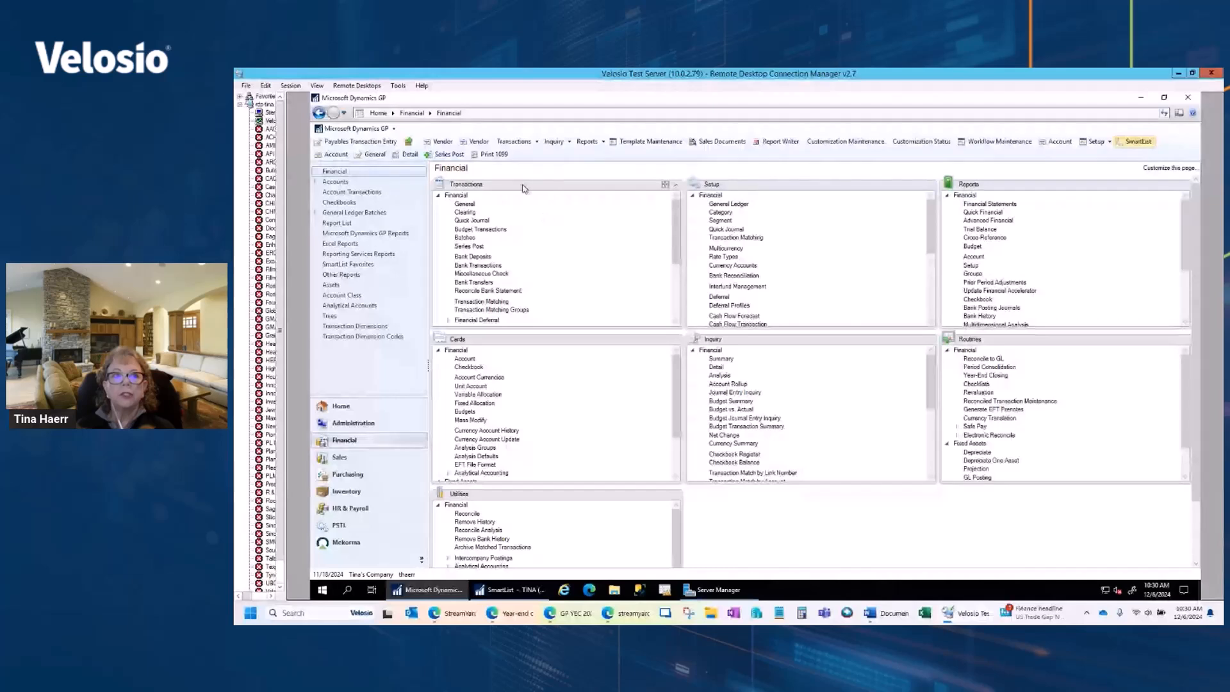
Step: View the Check Links maintenance window for the Financial series and leave it without running the check
{"action": "left_click", "coordinate": [354, 128]}
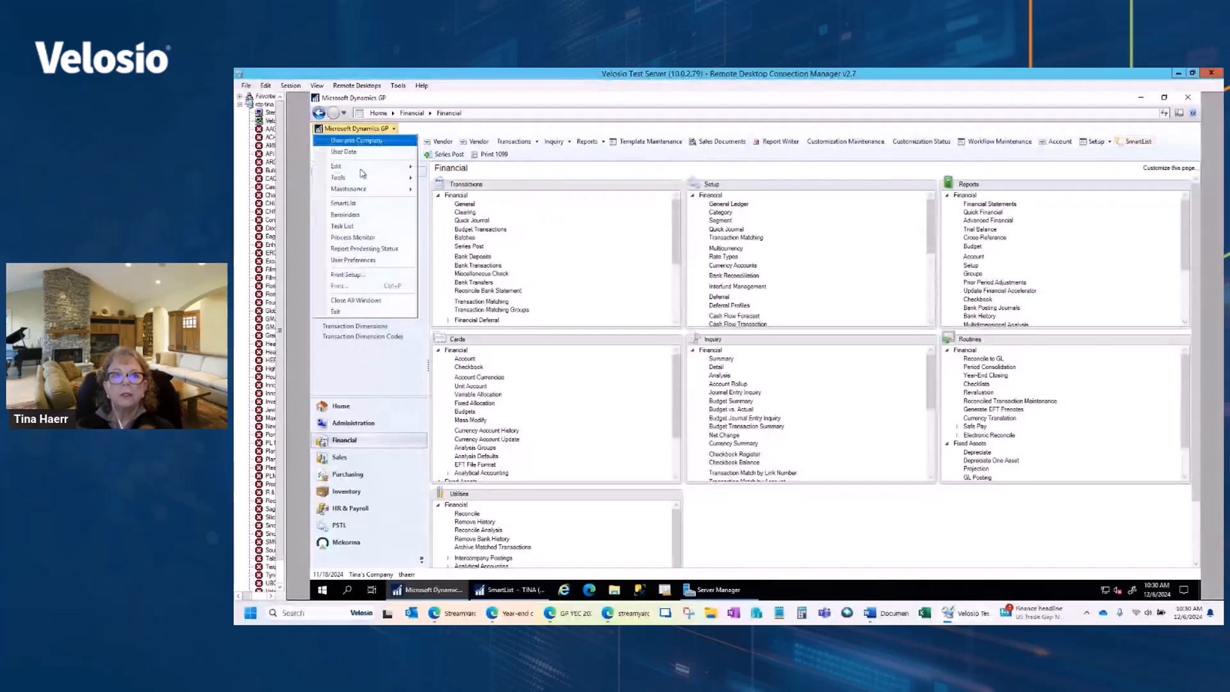
{"action": "mouse_move", "coordinate": [363, 191]}
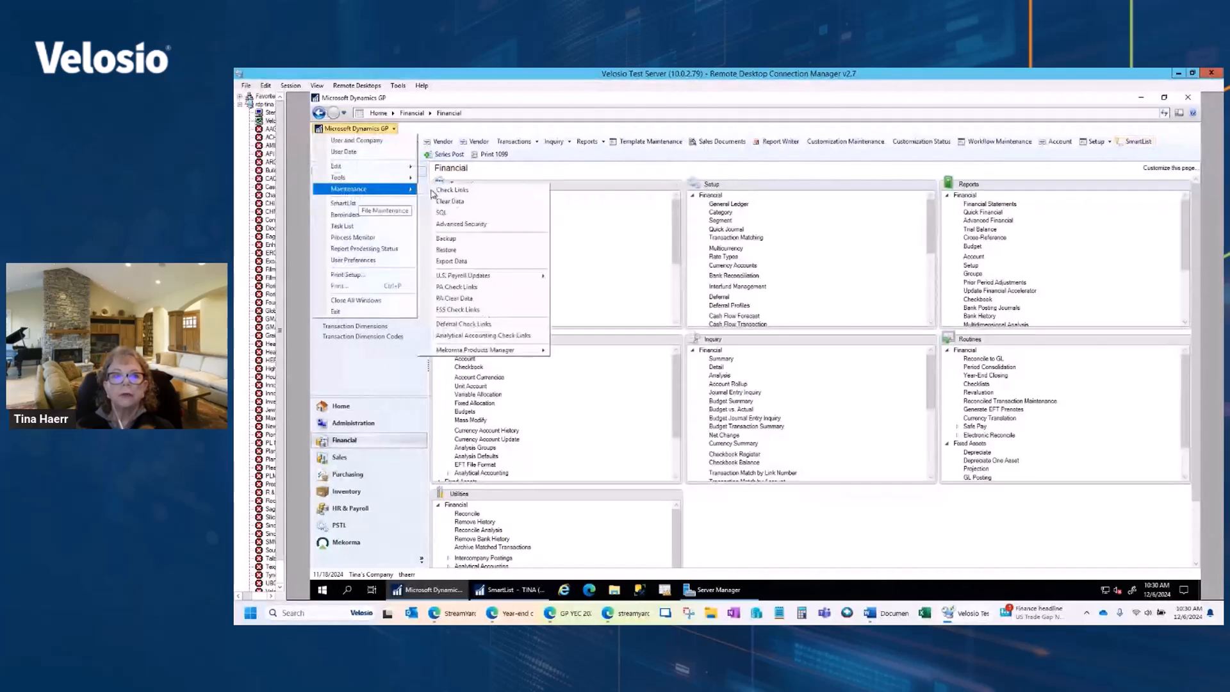
{"action": "left_click", "coordinate": [435, 190]}
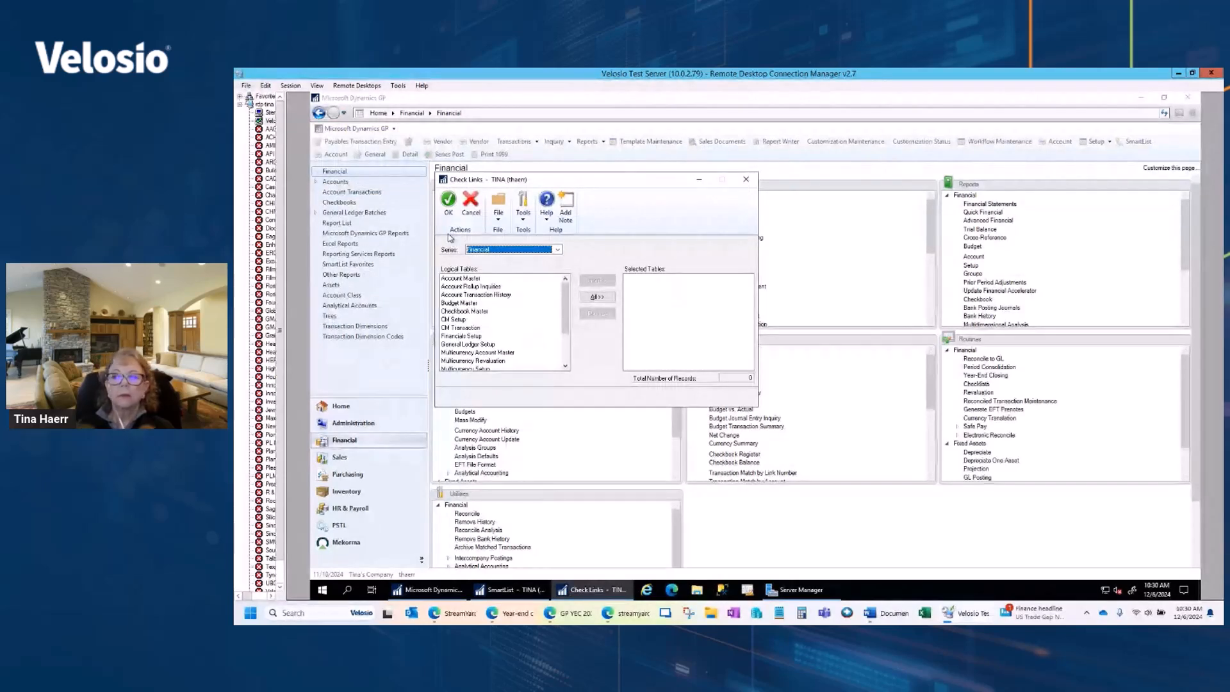
{"action": "left_click", "coordinate": [467, 211]}
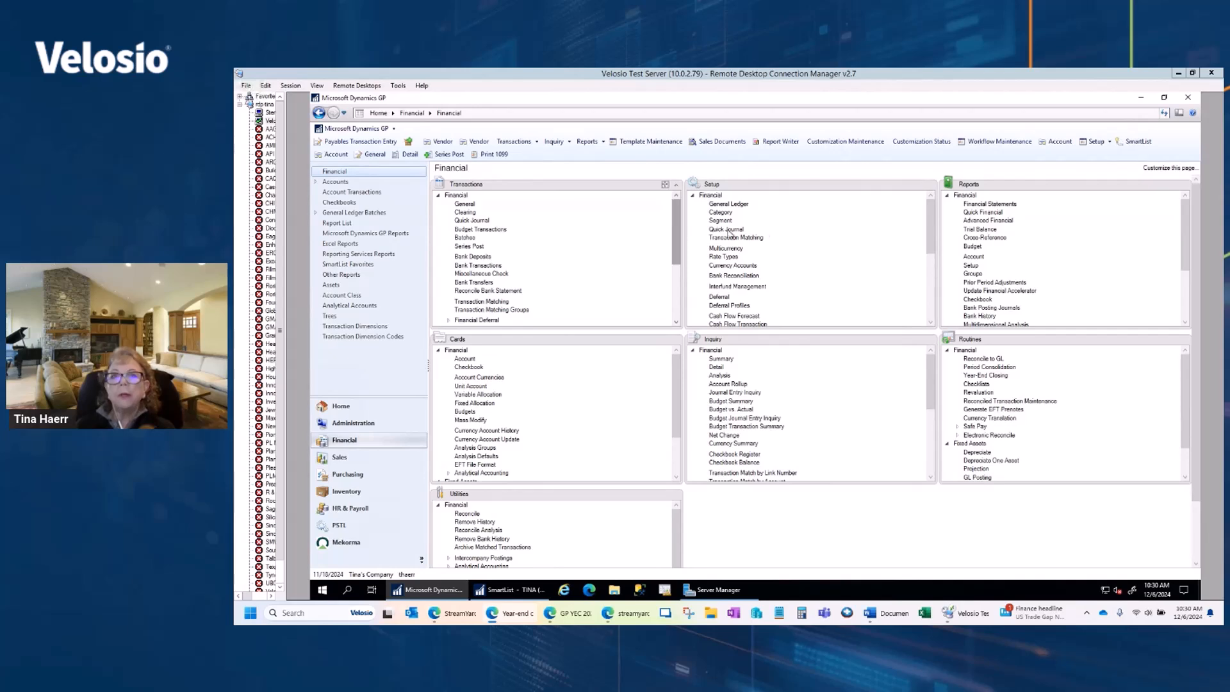
Step: Create a Detailed trial balance report option named Trial Balance that includes posting accounts for open year 2024
{"action": "left_click", "coordinate": [970, 230]}
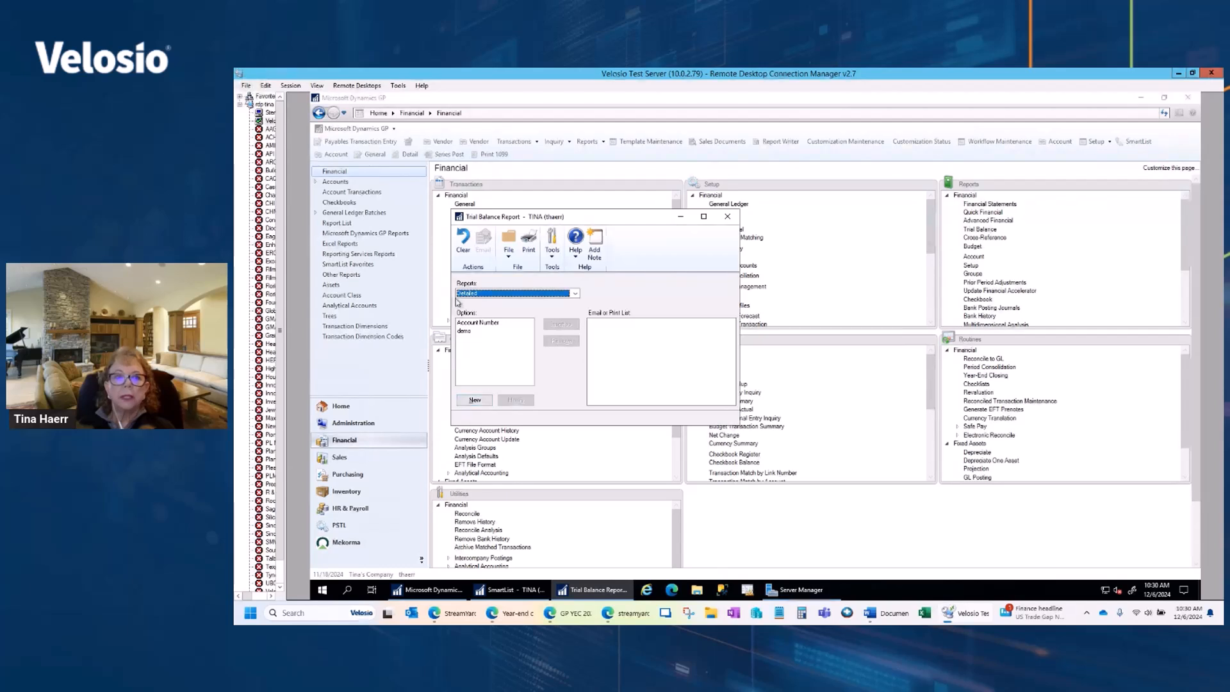
{"action": "left_click", "coordinate": [475, 401]}
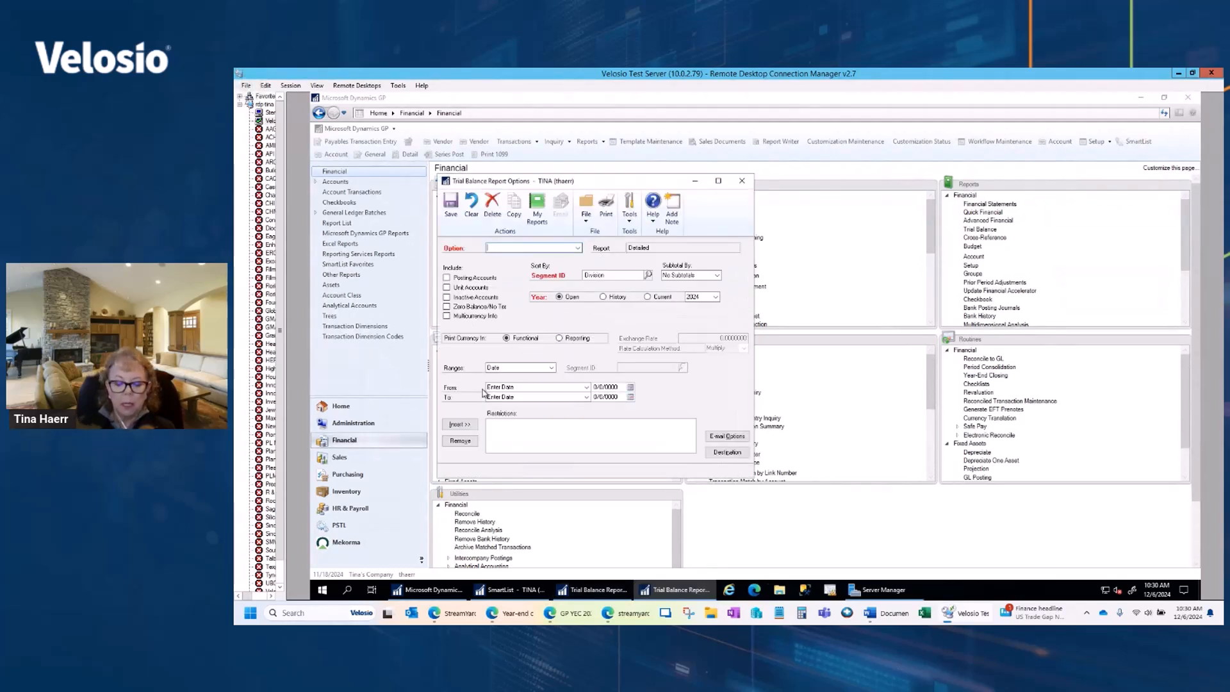
{"action": "type", "text": "Trial Balance"}
{"action": "left_click", "coordinate": [463, 279]}
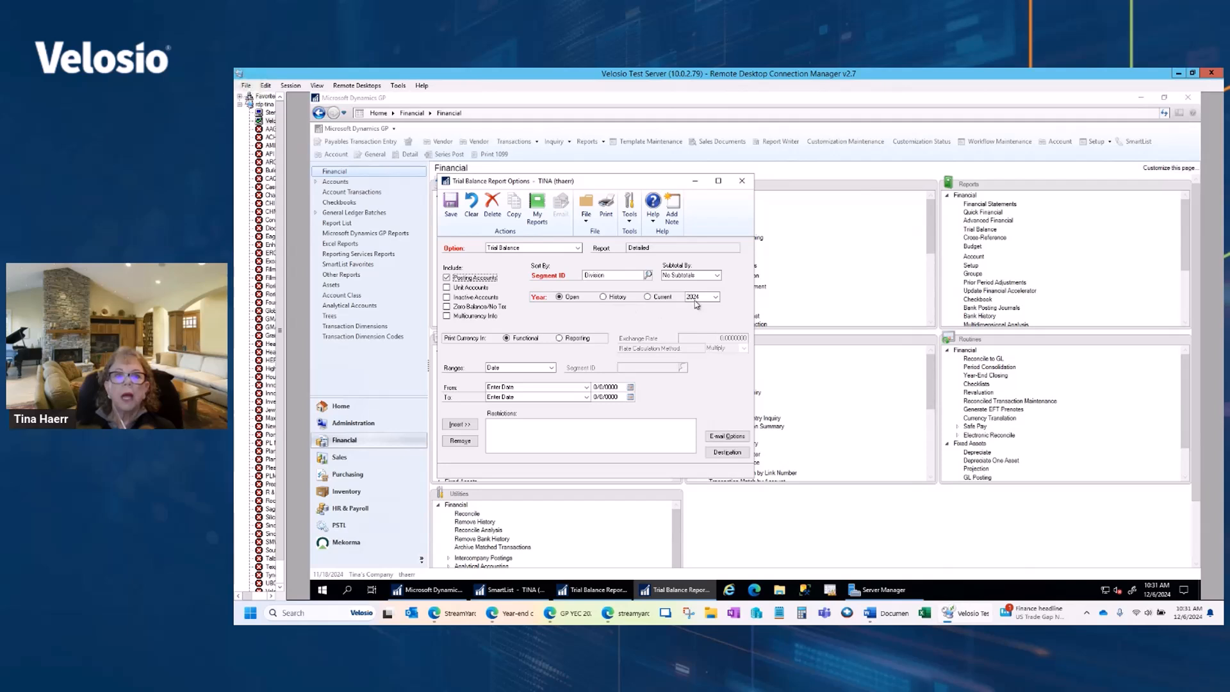
{"action": "left_click", "coordinate": [715, 297]}
{"action": "left_click", "coordinate": [716, 296]}
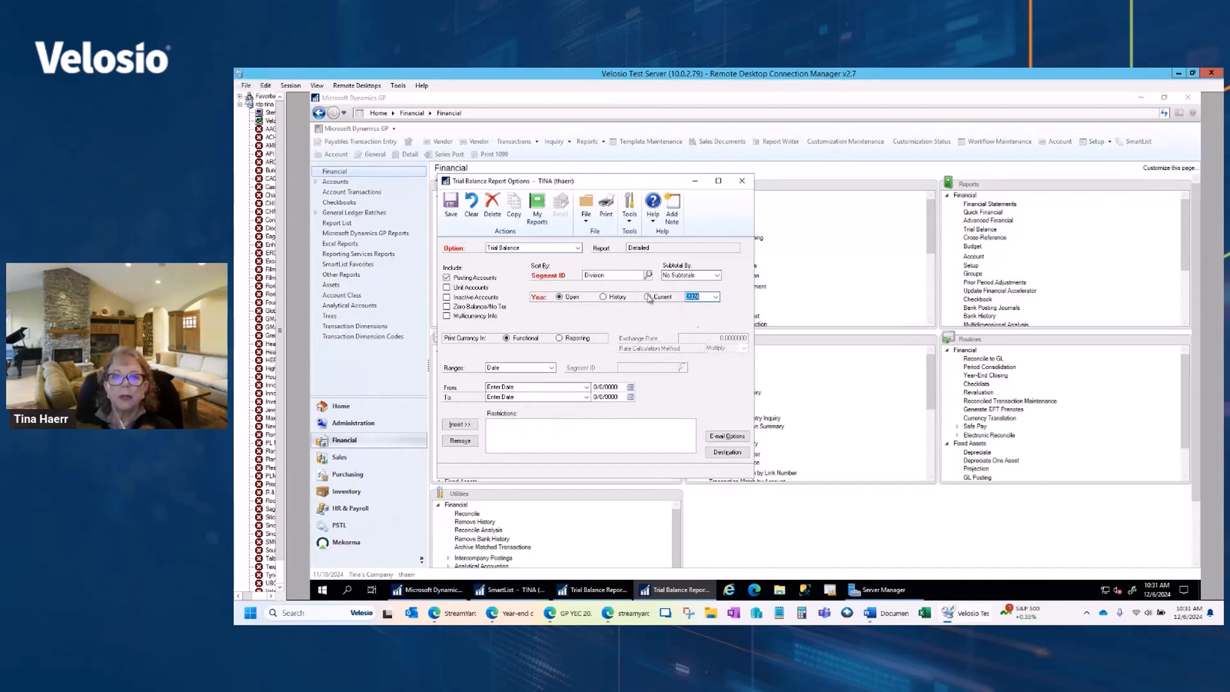
Step: Set the Trial Balance report's destination to Screen only, with Printer off
{"action": "left_click", "coordinate": [728, 452]}
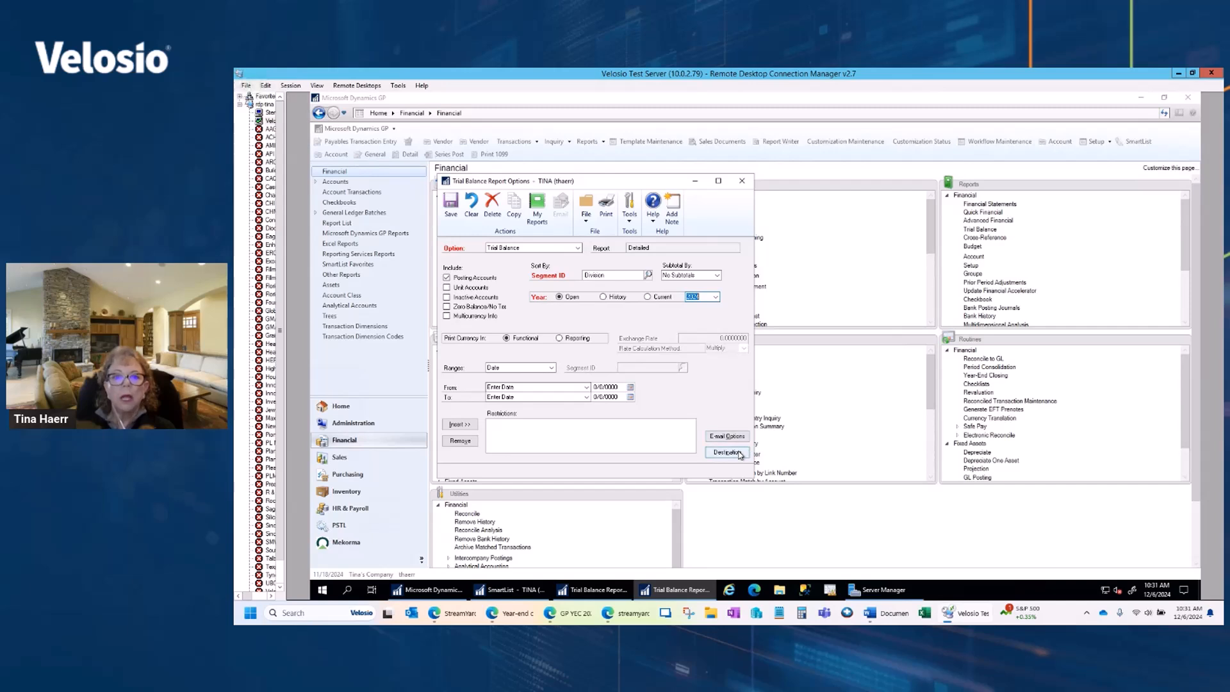
{"action": "left_click", "coordinate": [678, 348]}
{"action": "left_click", "coordinate": [679, 356]}
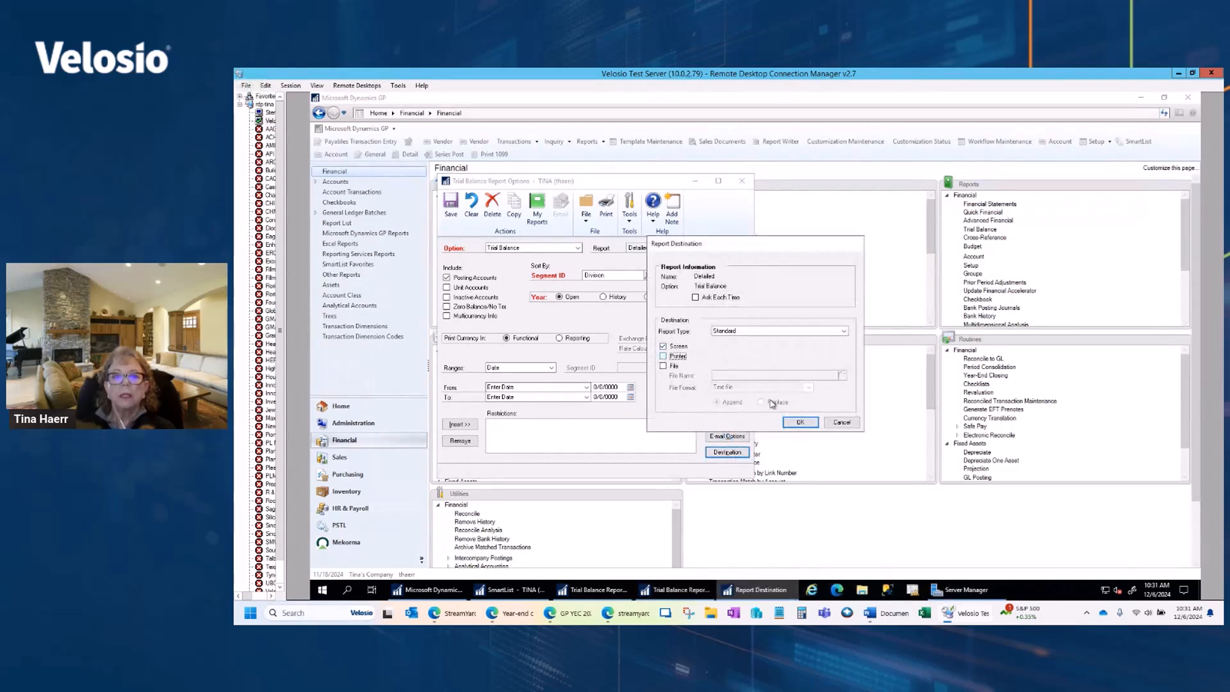
{"action": "left_click", "coordinate": [800, 423]}
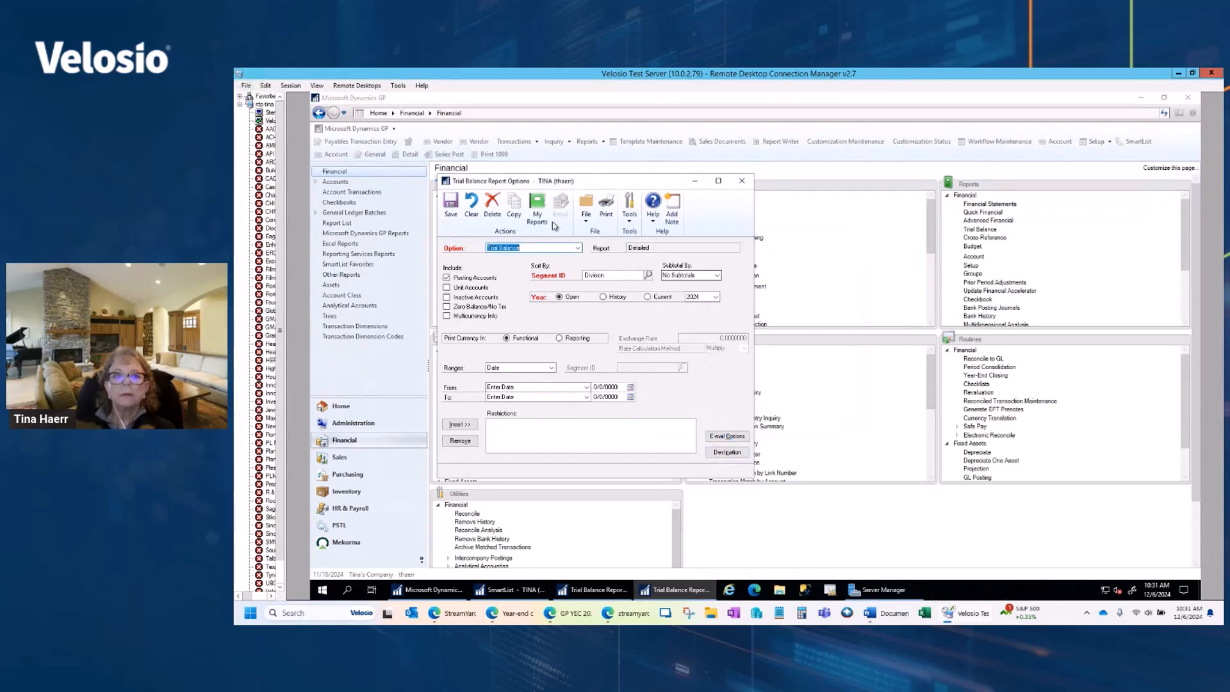
Step: Print the 2024 detailed trial balance to the screen, close the output, and save the report option's changes
{"action": "left_click", "coordinate": [616, 298]}
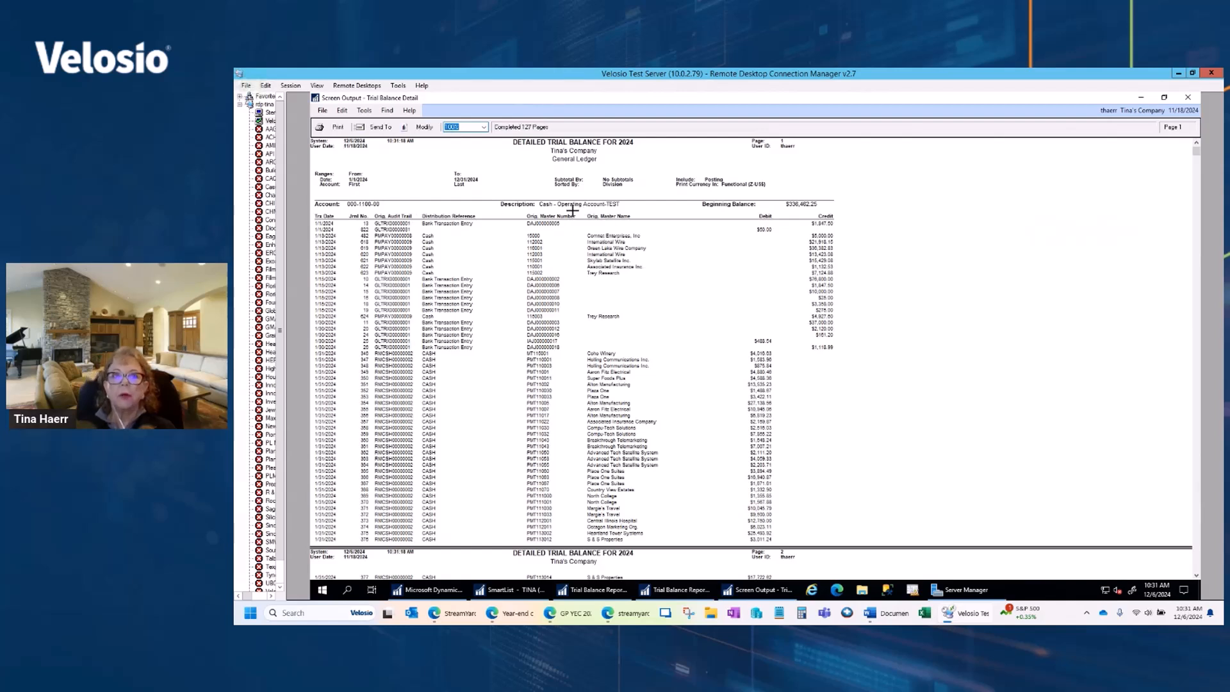
{"action": "left_click", "coordinate": [1187, 99]}
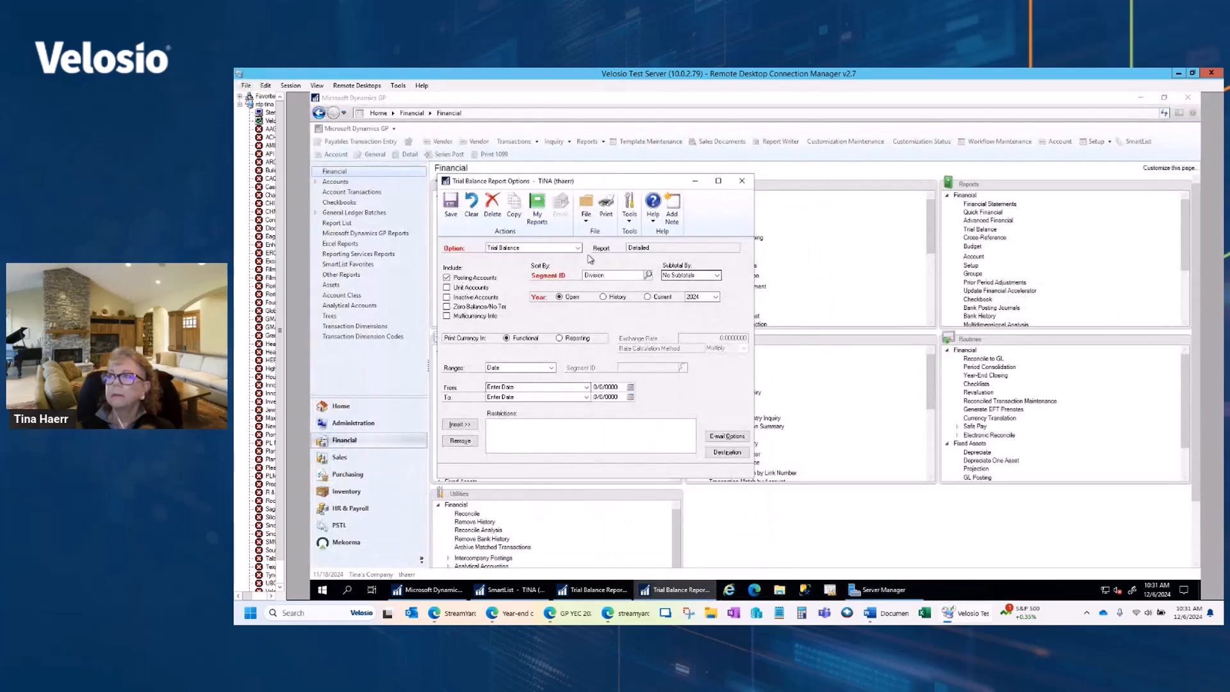
{"action": "left_click", "coordinate": [742, 184]}
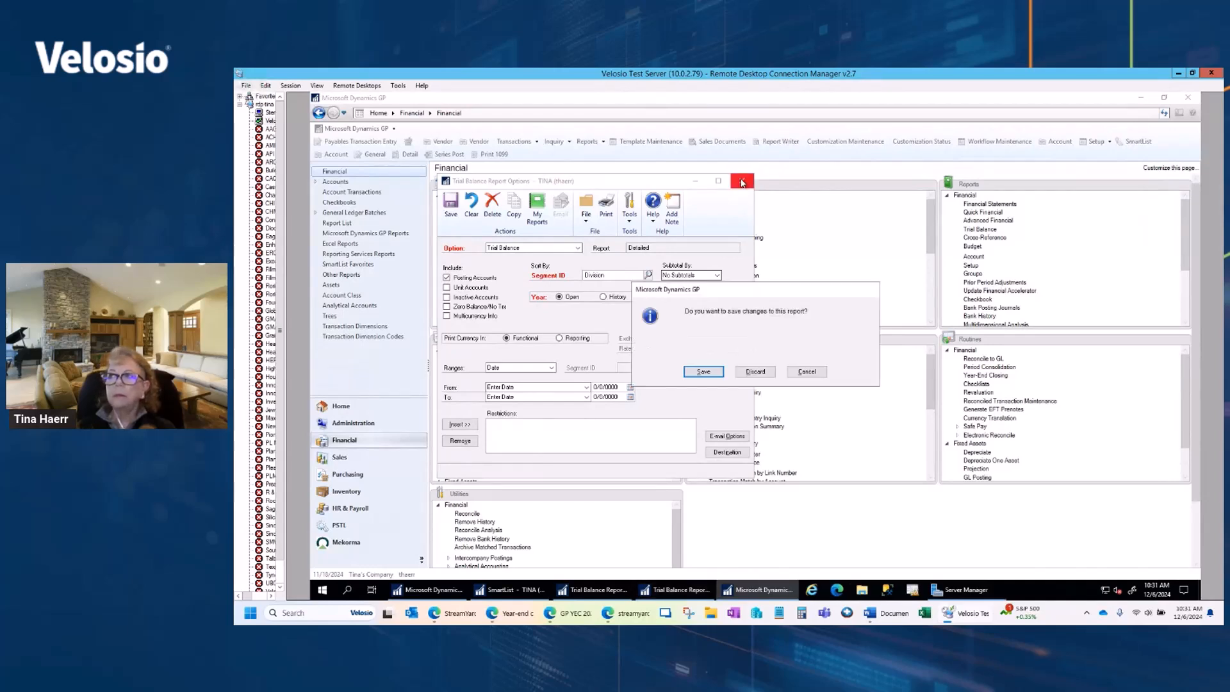
{"action": "left_click", "coordinate": [710, 377]}
{"action": "left_click", "coordinate": [797, 254]}
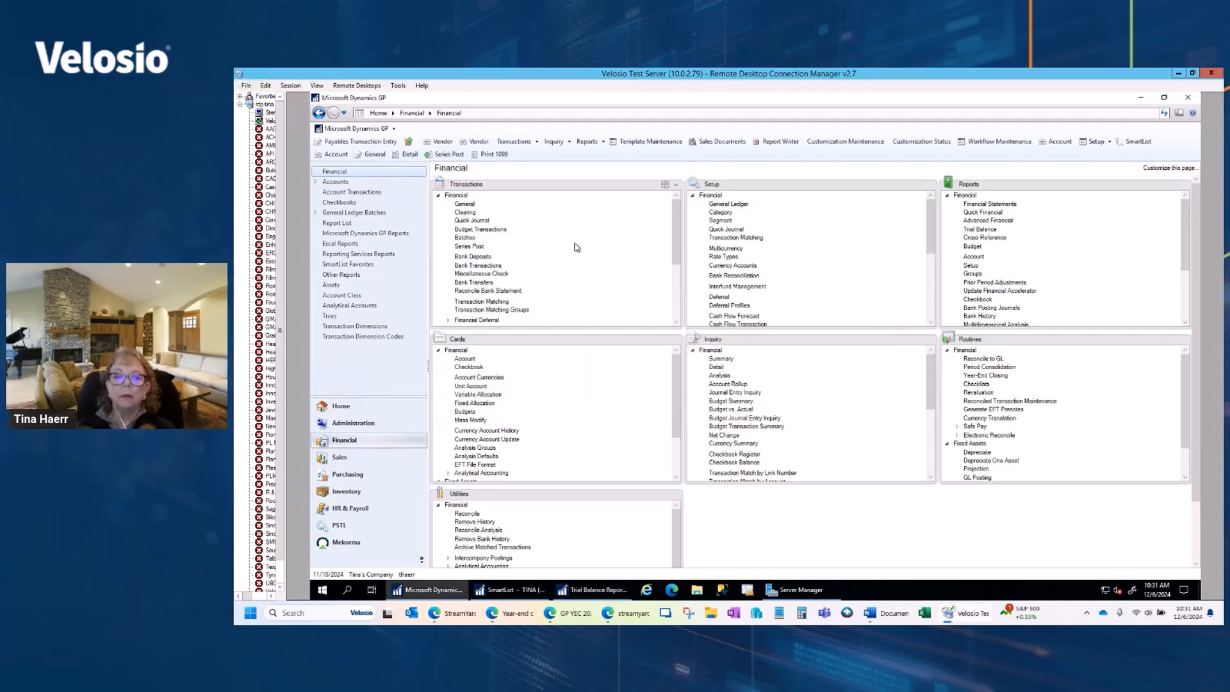
Step: Display the company's fiscal periods for year 2025 in Fiscal Periods Setup, and close the window
{"action": "left_click", "coordinate": [376, 426]}
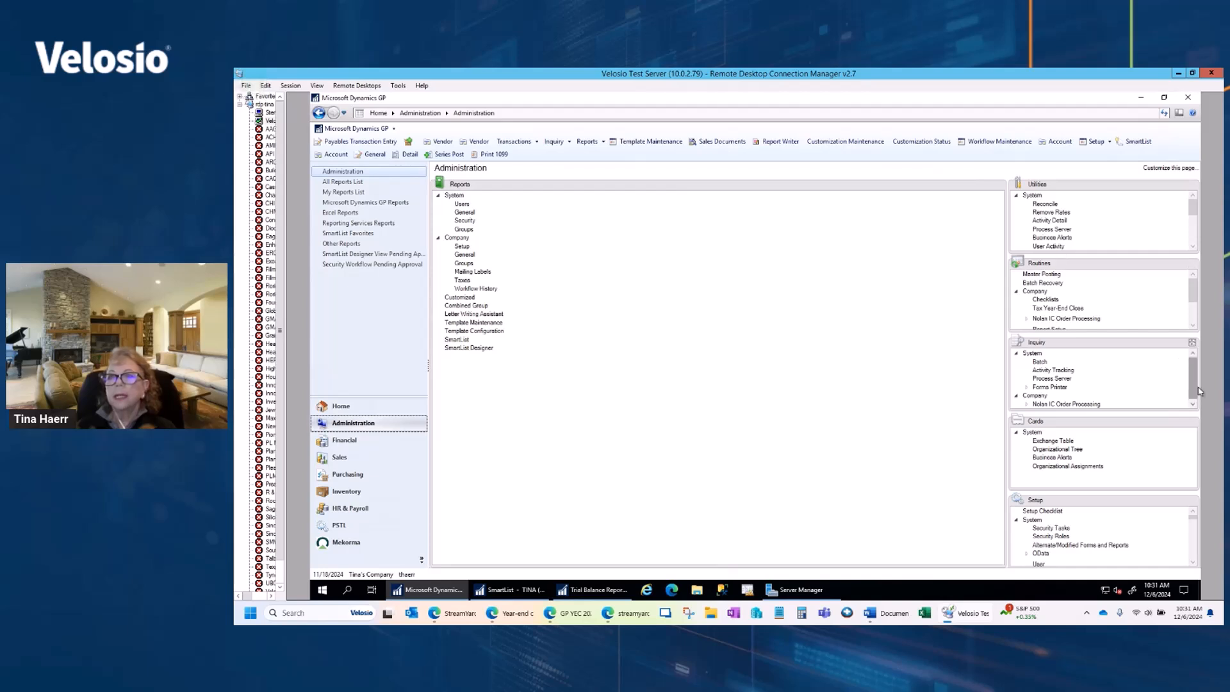
{"action": "left_click", "coordinate": [1192, 501]}
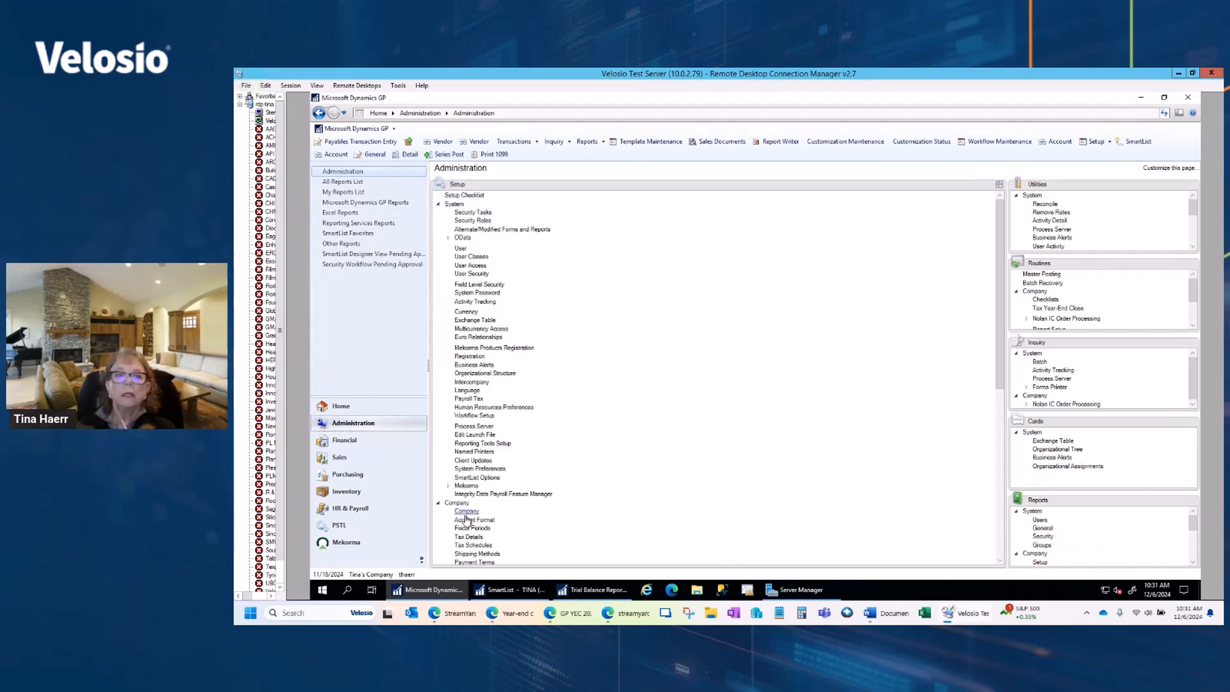
{"action": "left_click", "coordinate": [475, 529]}
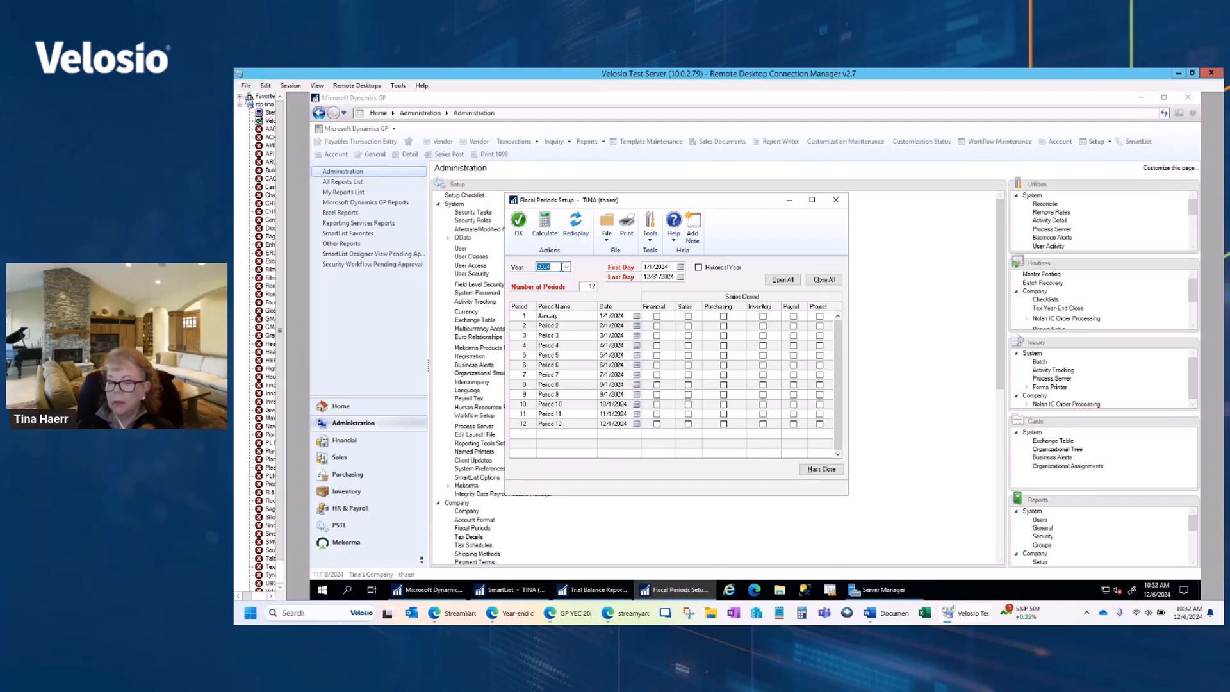
{"action": "type", "text": "20"}
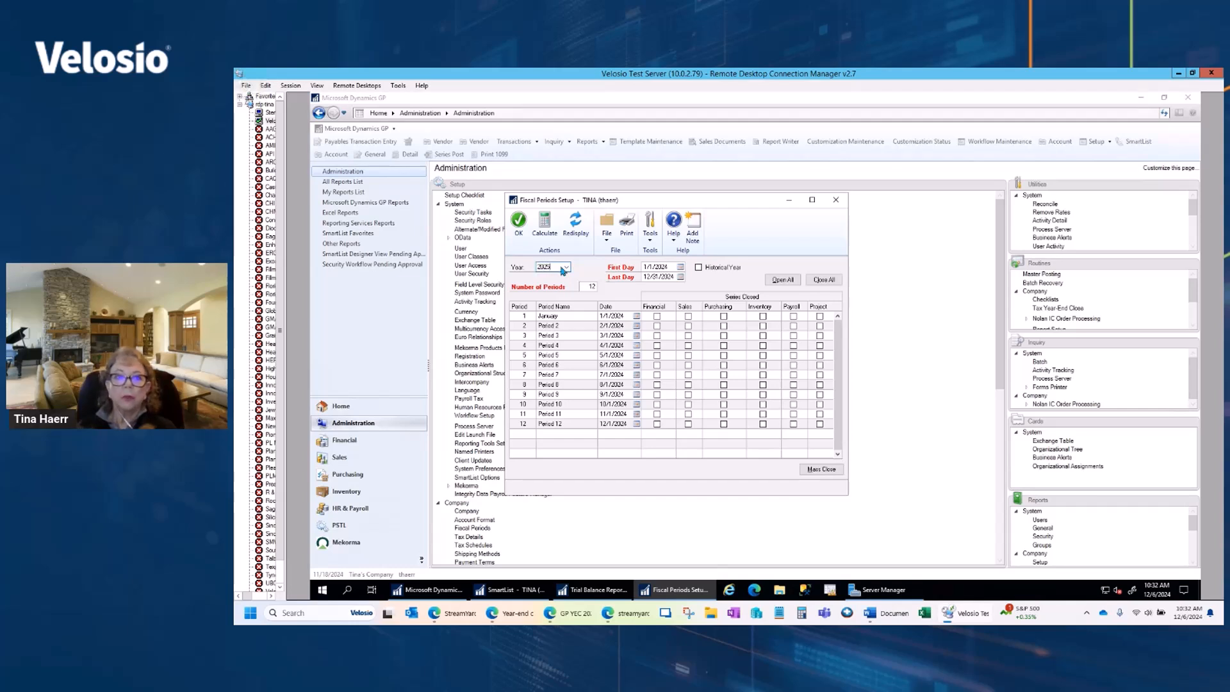
{"action": "key", "text": "Tab"}
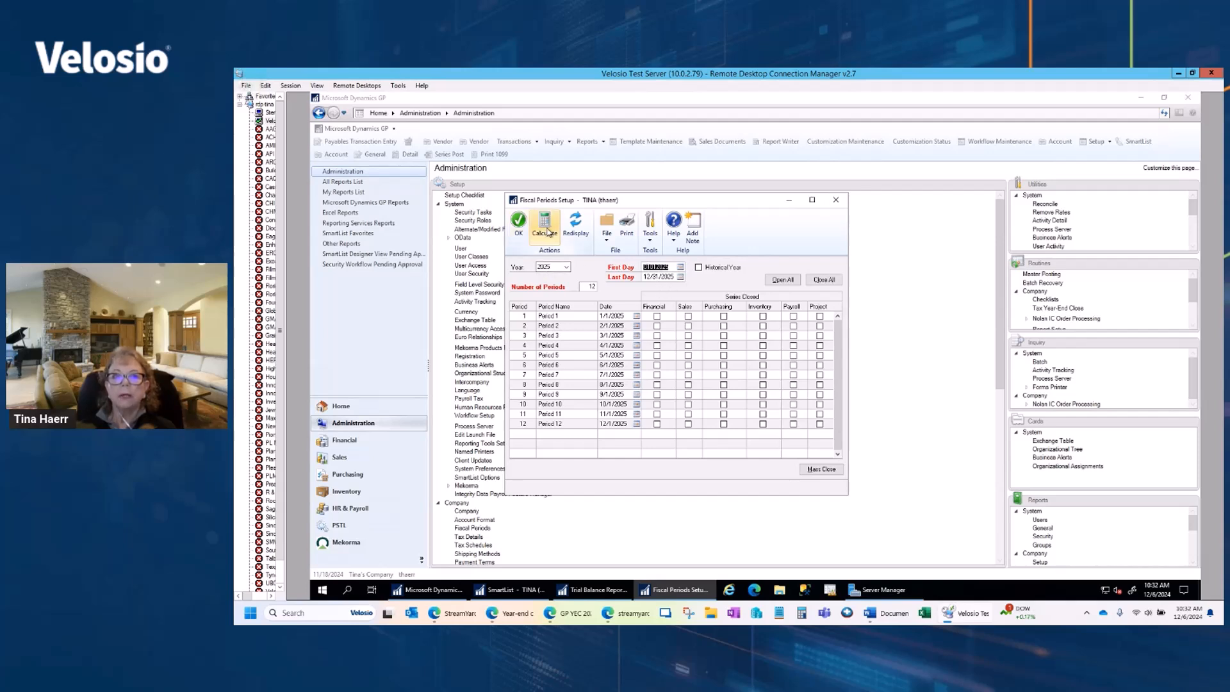
{"action": "left_click", "coordinate": [835, 200]}
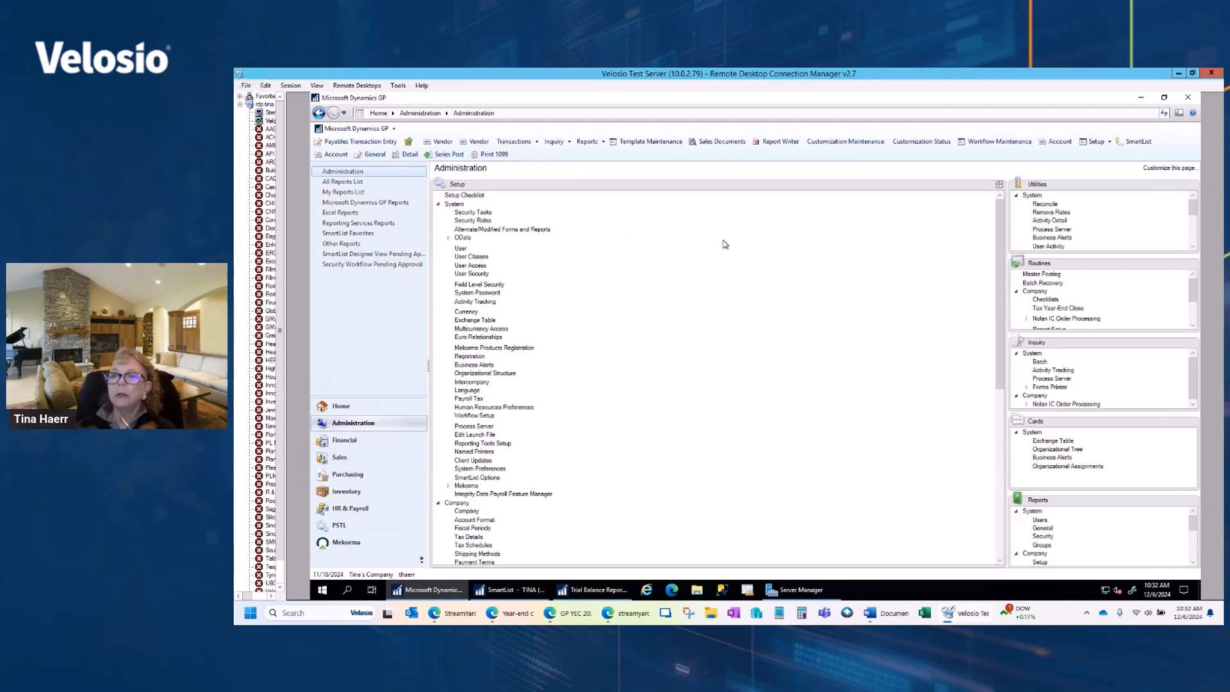
Step: Open the Financial Year-End Closing routine and set it to maintain all inactive accounts
{"action": "left_click", "coordinate": [352, 439]}
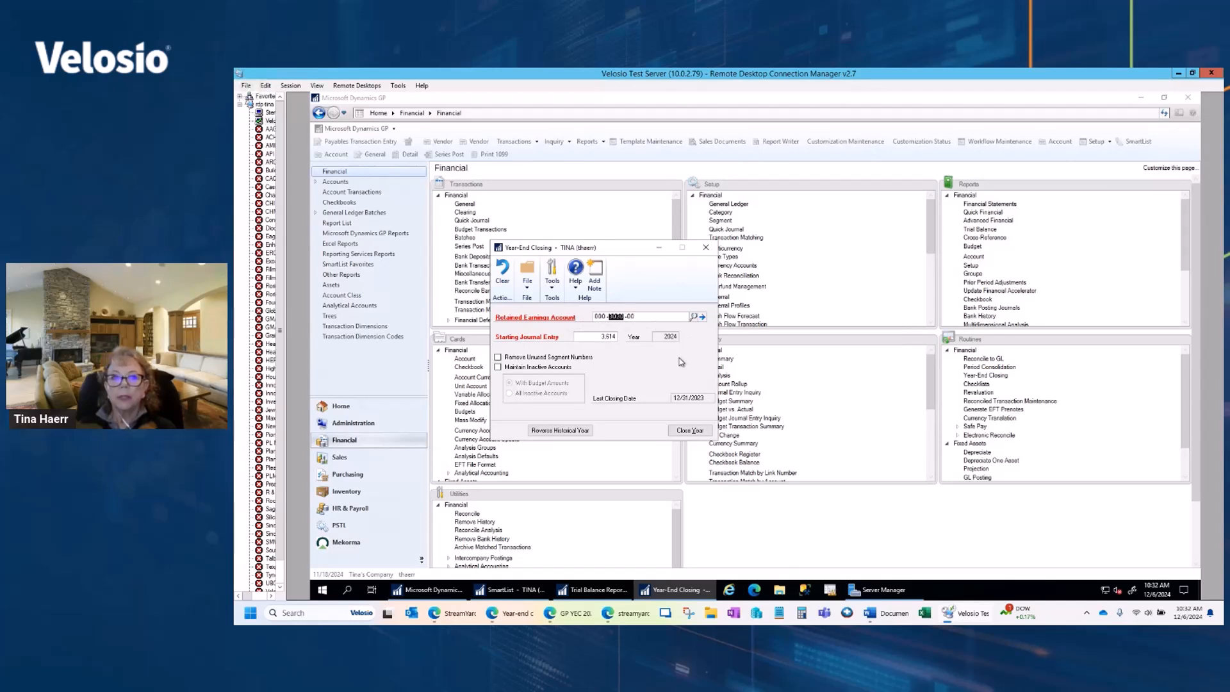
{"action": "key", "text": "Tab"}
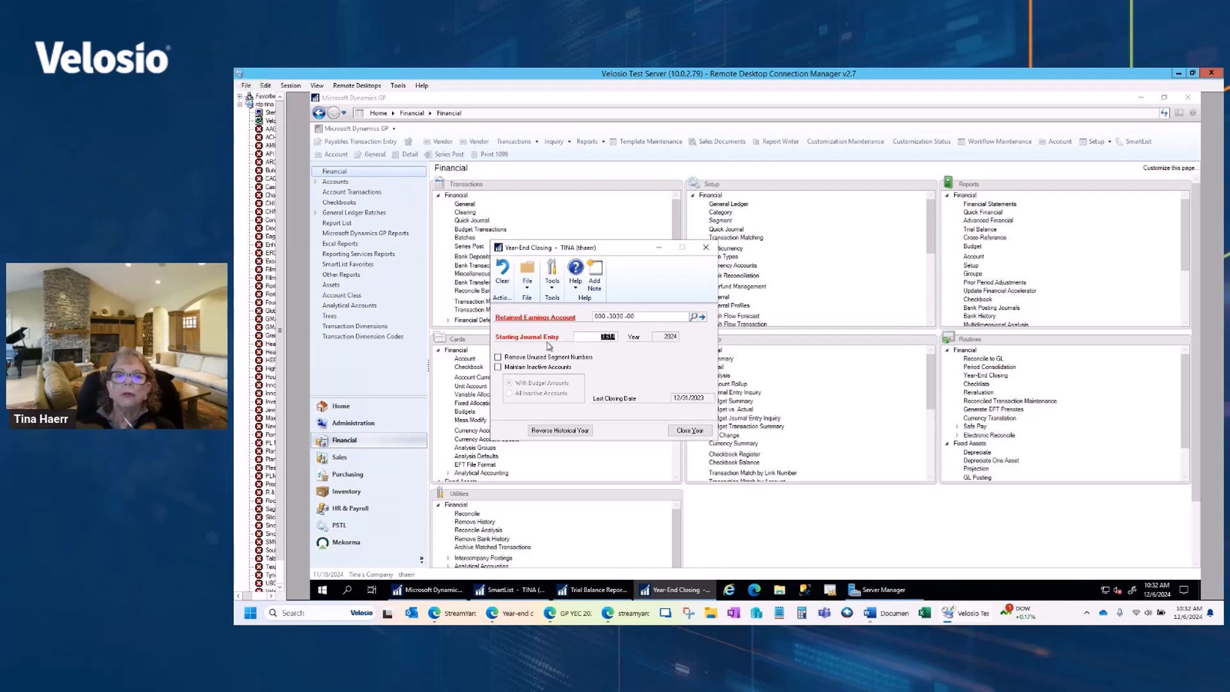
{"action": "left_click", "coordinate": [501, 369]}
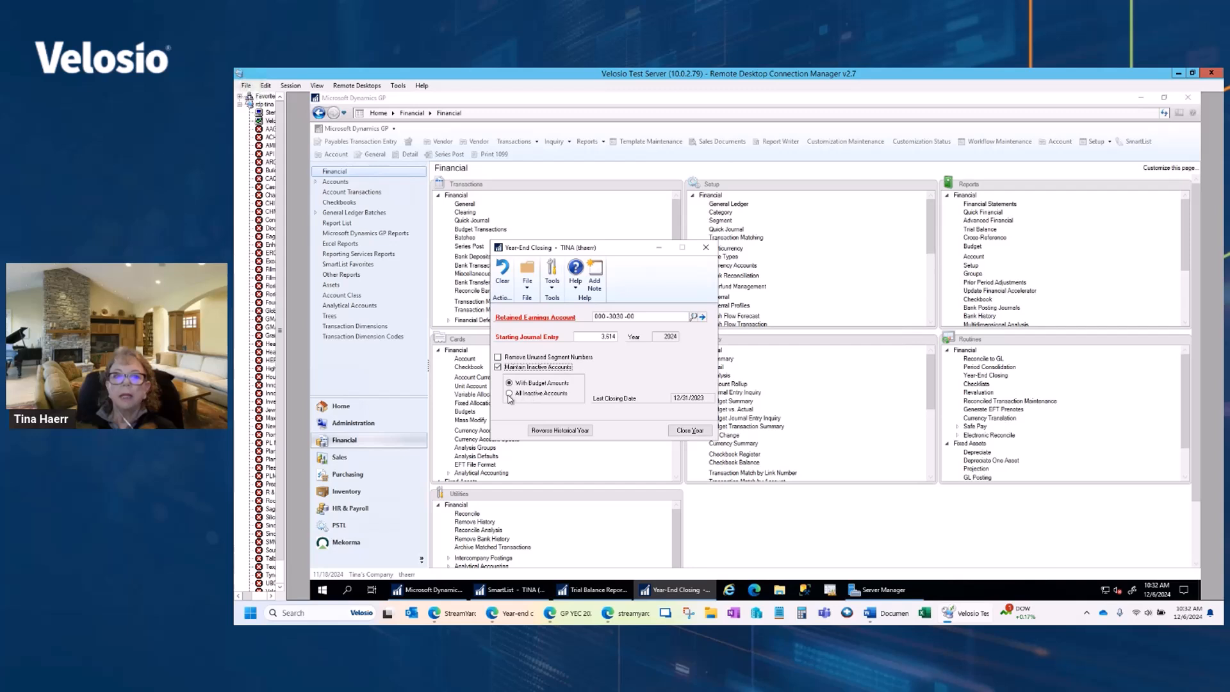
{"action": "left_click", "coordinate": [510, 395]}
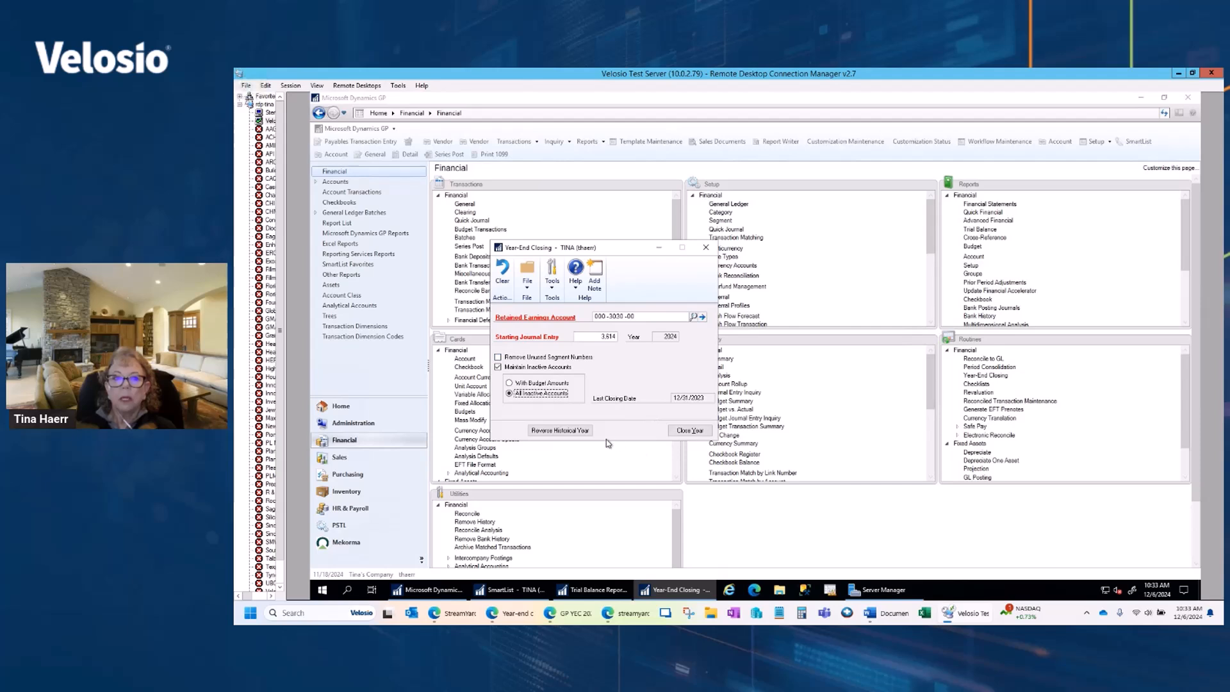
Step: Close year 2024, continuing despite the unposted batch, and cancel printing of the AA Year-End Closing Report
{"action": "left_click", "coordinate": [689, 434]}
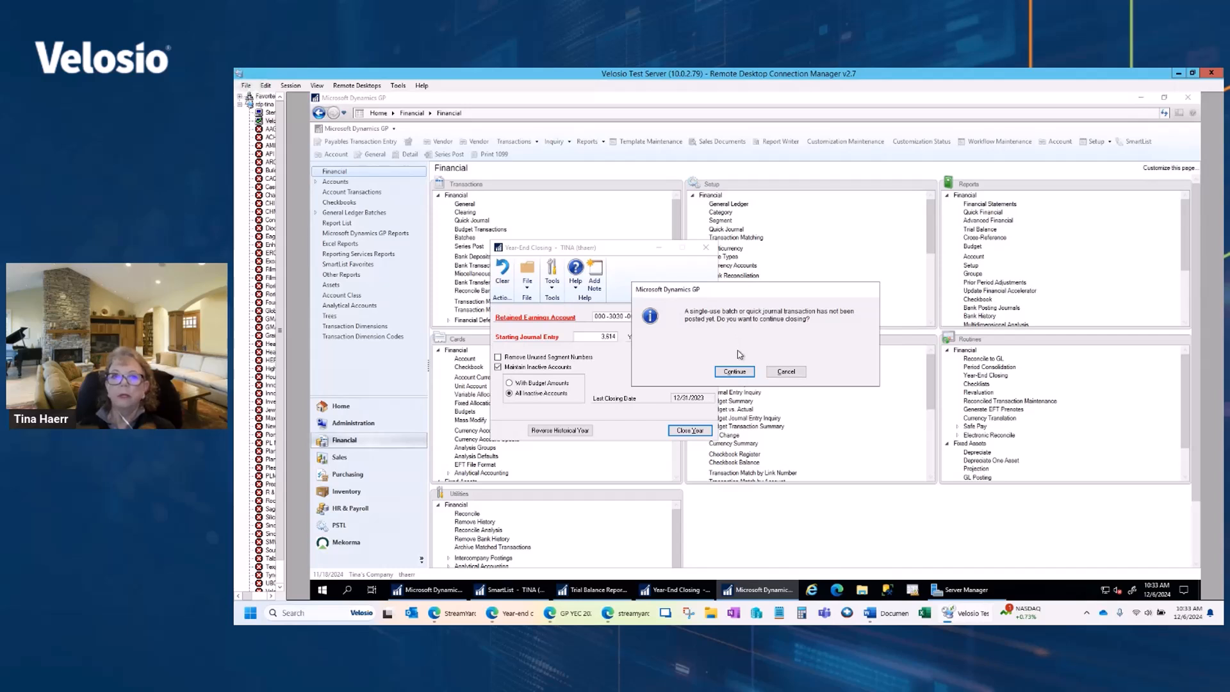
{"action": "left_click", "coordinate": [736, 372]}
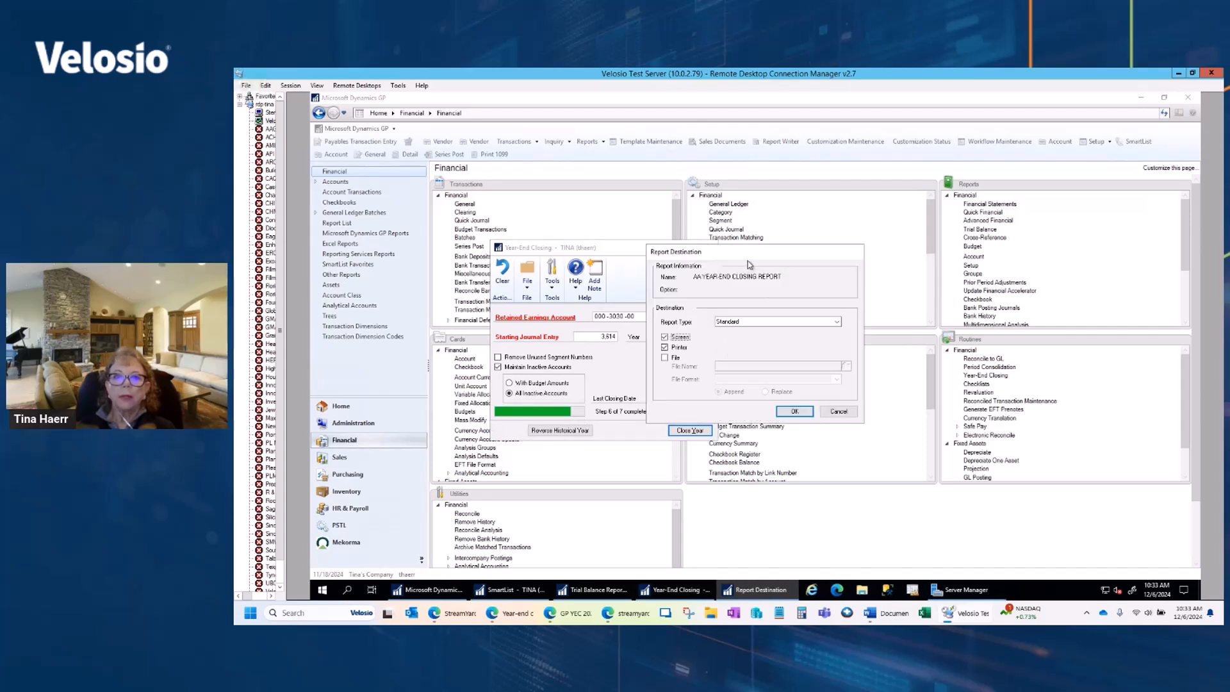
{"action": "left_click_drag", "start_coordinate": [747, 260], "coordinate": [891, 229]}
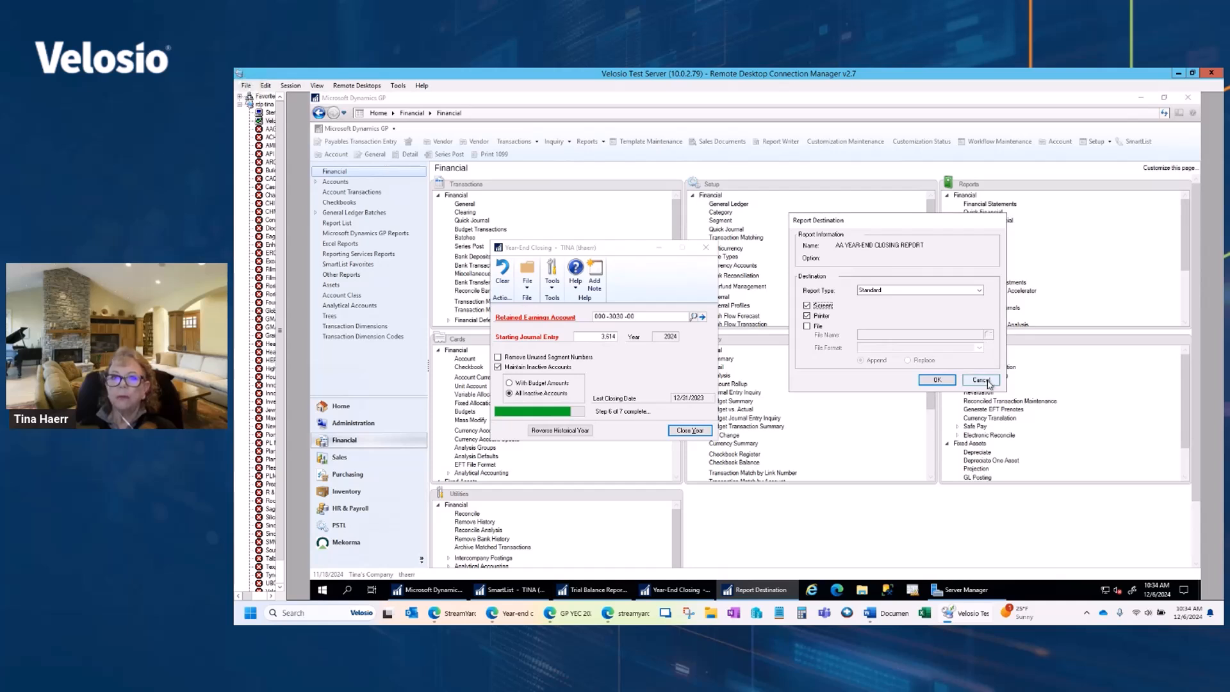
{"action": "left_click", "coordinate": [987, 381]}
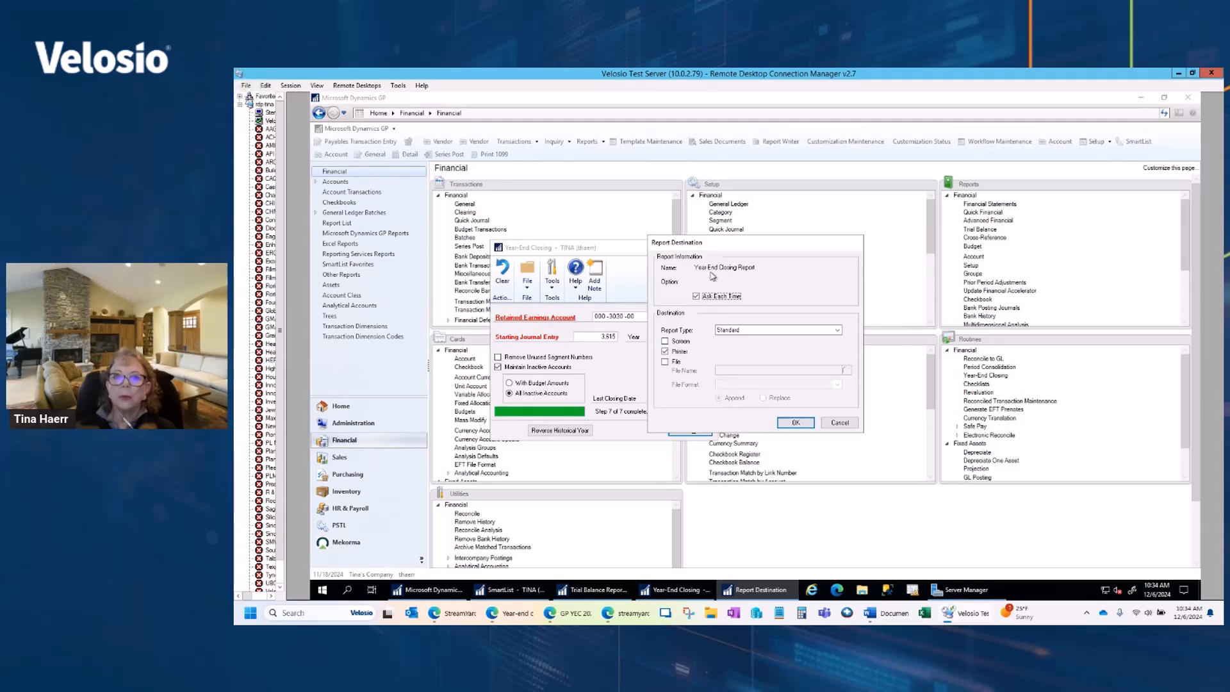
Step: Print the Year-End Closing Report to the screen only, and close the report and the Year-End Closing window
{"action": "left_click", "coordinate": [665, 341]}
{"action": "left_click", "coordinate": [665, 351]}
{"action": "left_click", "coordinate": [797, 423]}
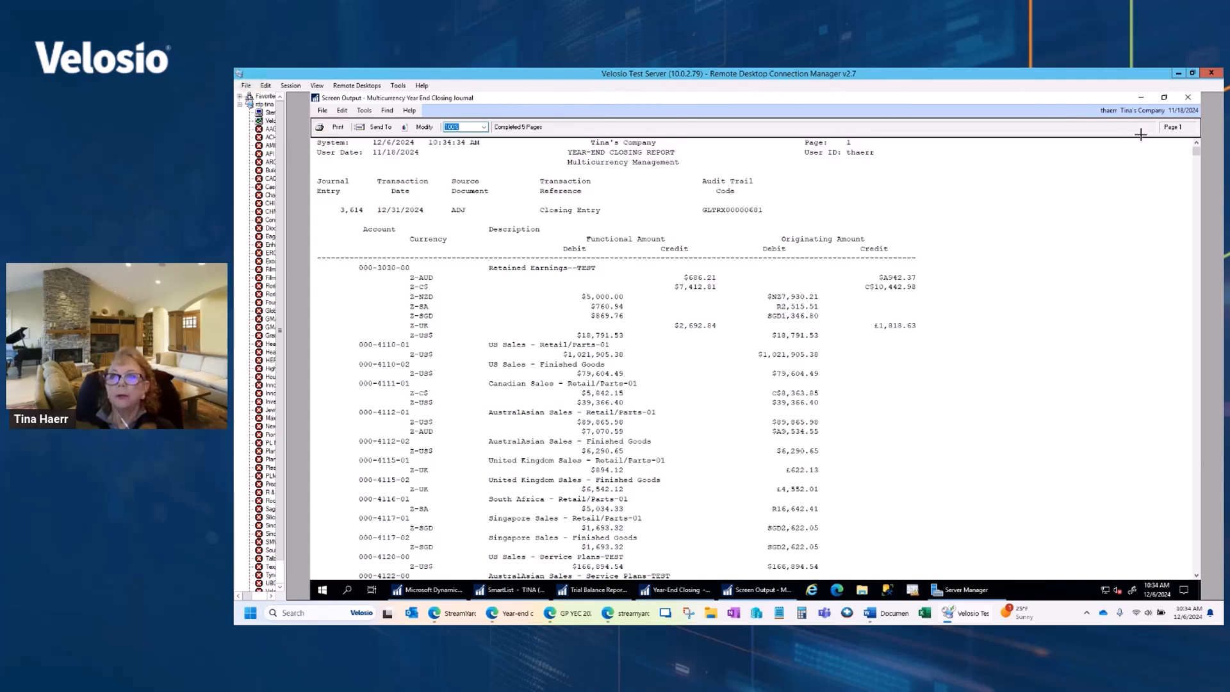
{"action": "left_click", "coordinate": [1188, 97]}
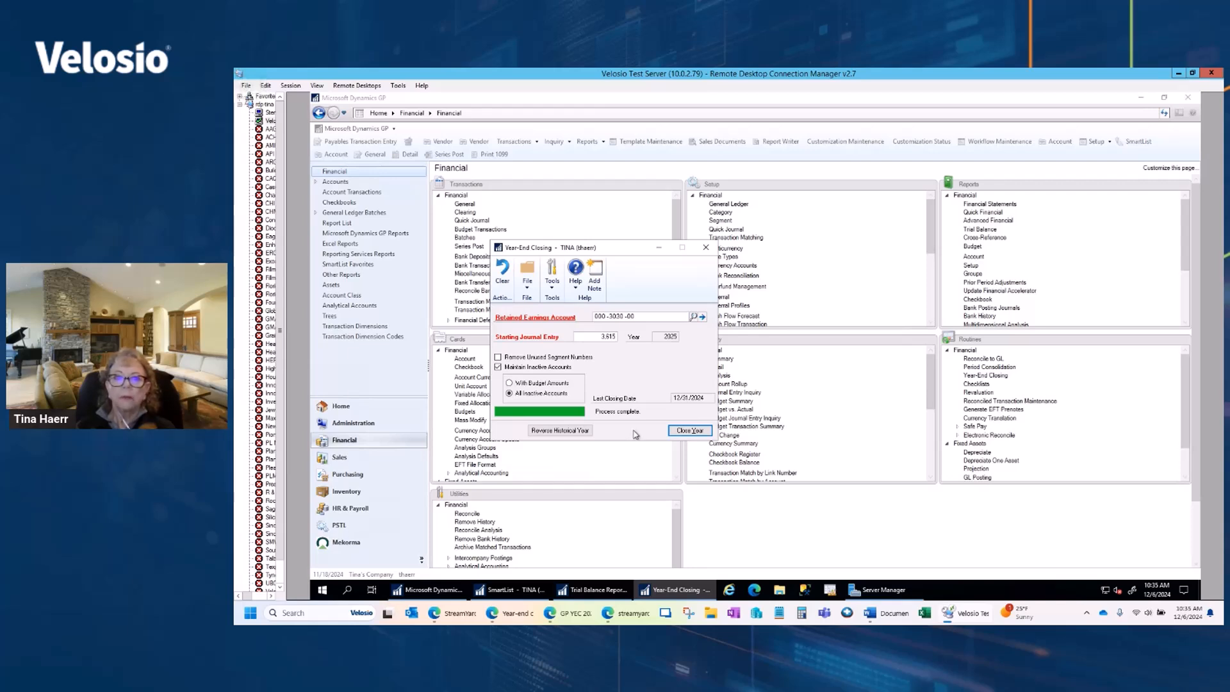
{"action": "left_click", "coordinate": [705, 248]}
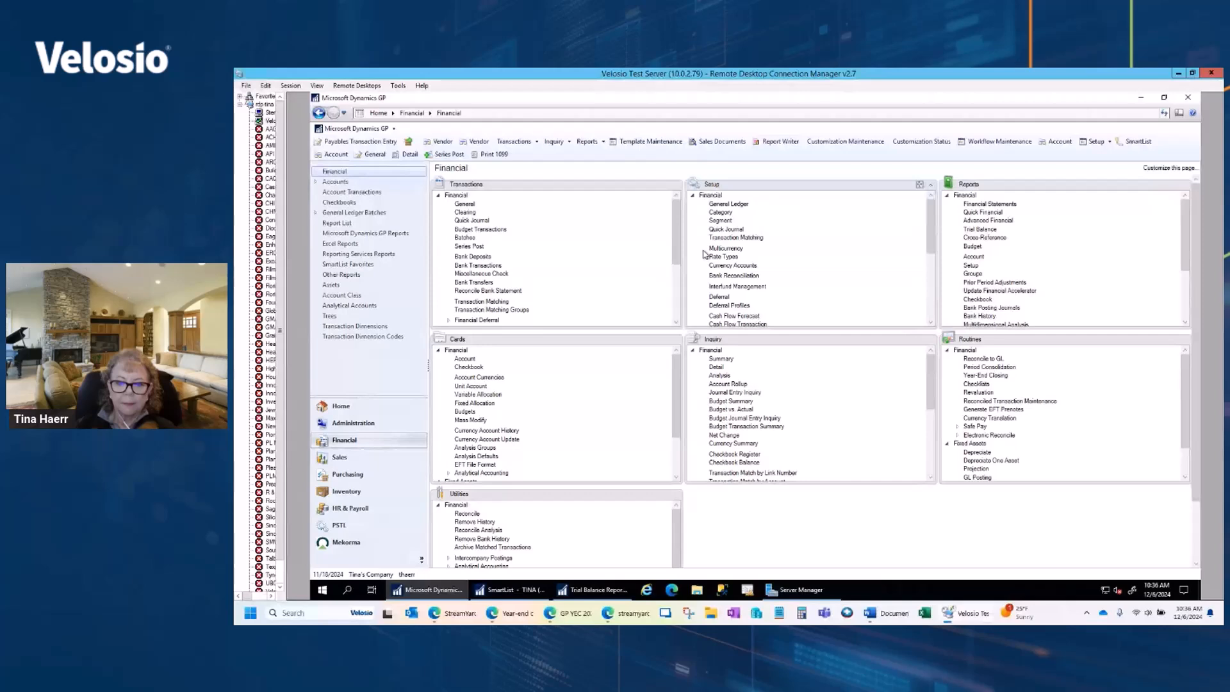